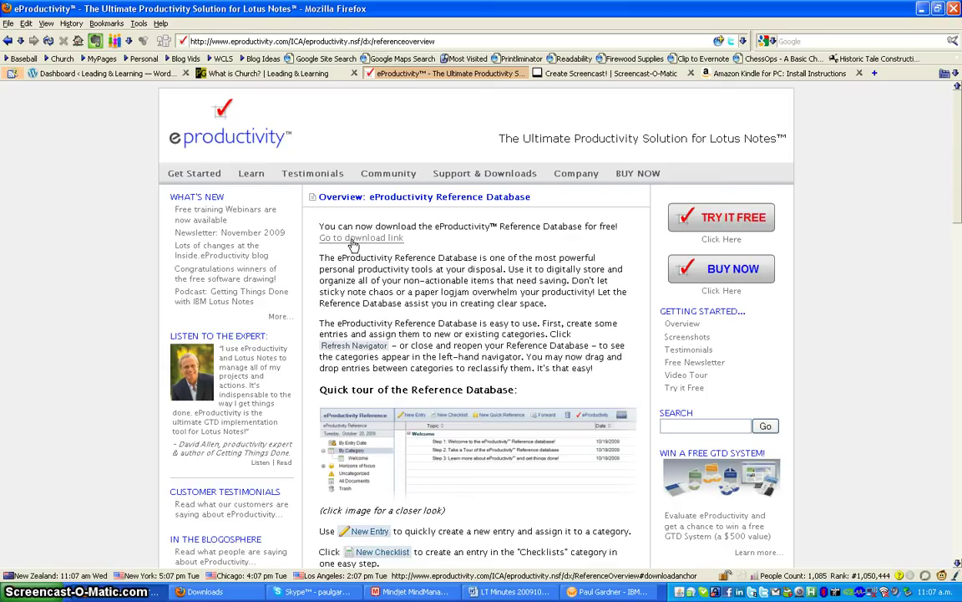
Step: Switch from the Firefox eProductivity Reference overview page to the Lotus Notes mail inbox
{"action": "key", "text": "alt+Tab"}
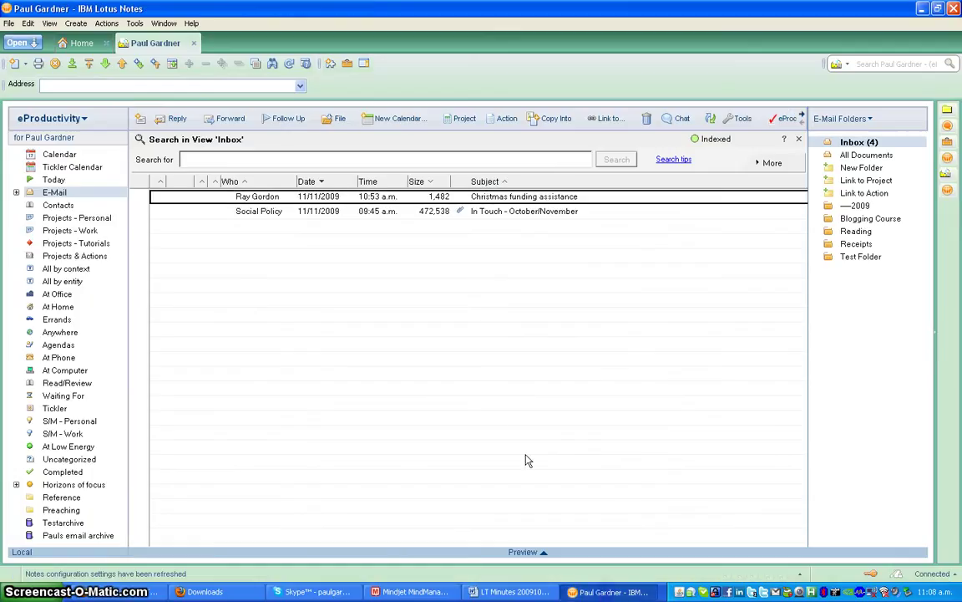
Step: From the workspace, start a new application based on the eProductivity Reference template
{"action": "left_click", "coordinate": [82, 44]}
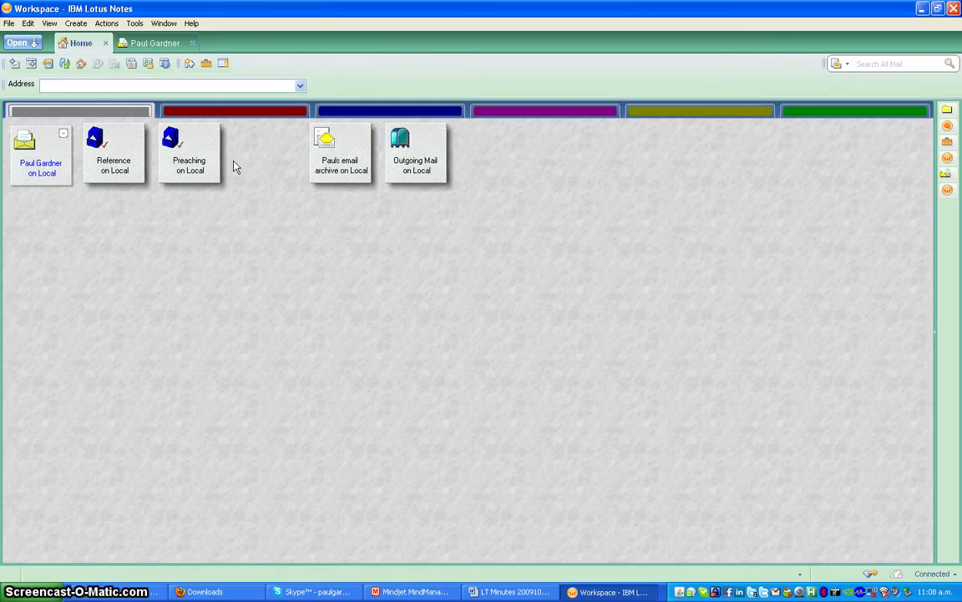
{"action": "left_click", "coordinate": [10, 23]}
{"action": "mouse_move", "coordinate": [16, 94]}
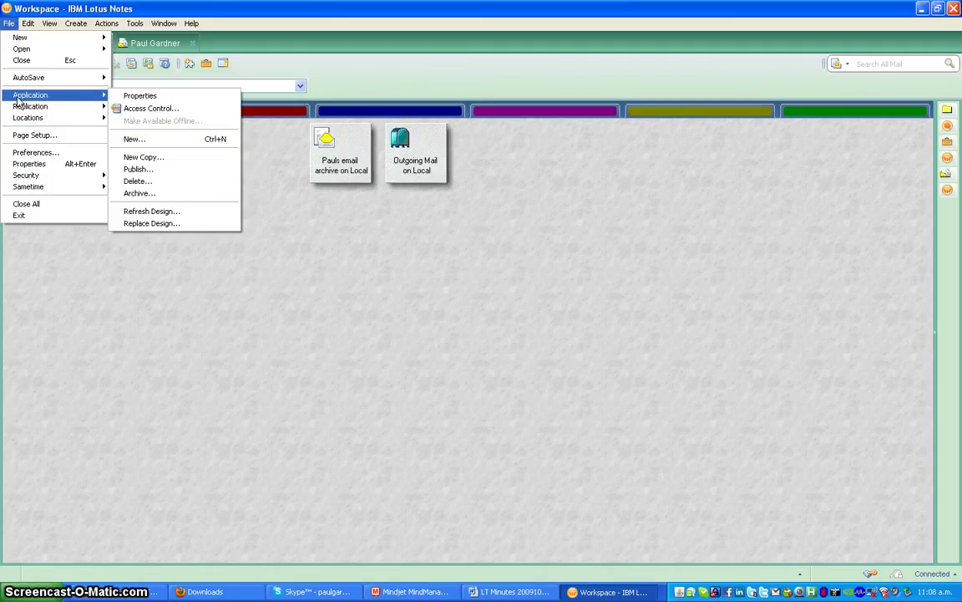
{"action": "left_click", "coordinate": [140, 140]}
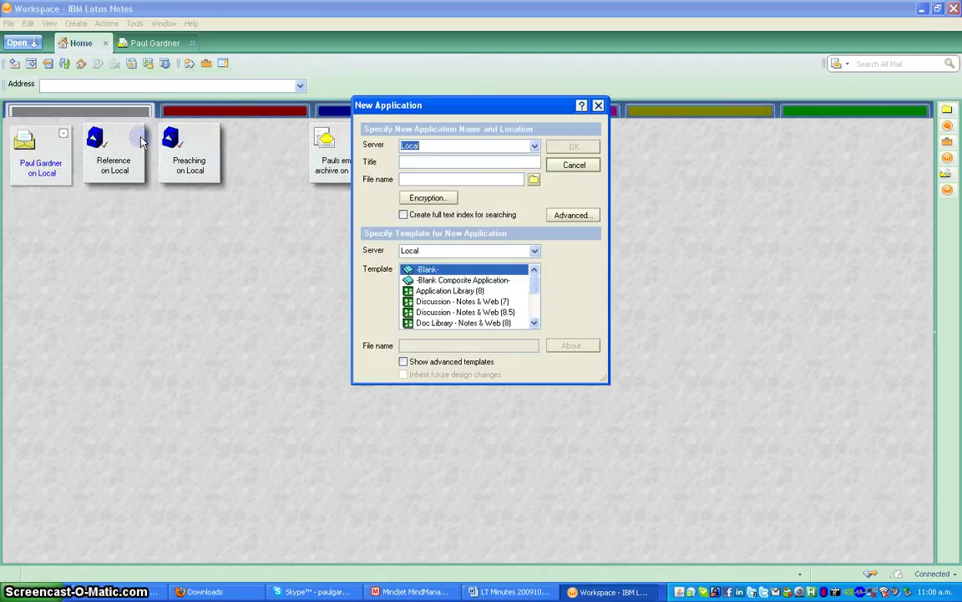
{"action": "left_click", "coordinate": [534, 325]}
{"action": "left_click", "coordinate": [535, 324]}
{"action": "left_click", "coordinate": [535, 324]}
{"action": "left_click", "coordinate": [535, 324]}
{"action": "left_click", "coordinate": [534, 324]}
{"action": "left_click", "coordinate": [534, 324]}
{"action": "left_click", "coordinate": [440, 312]}
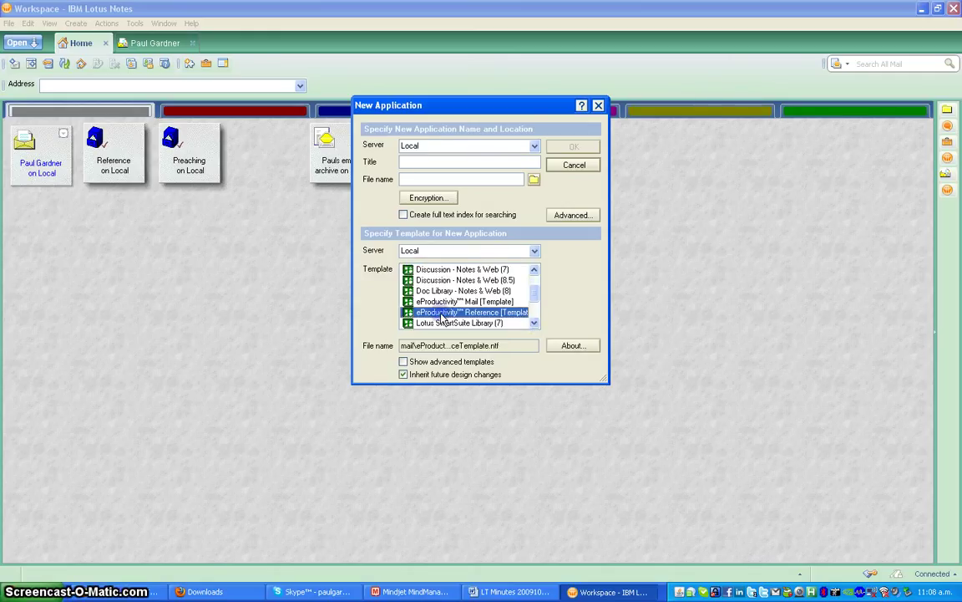
Step: Title the new database 'Test Reference' and create it
{"action": "left_click", "coordinate": [415, 163]}
{"action": "type", "text": "Test "}
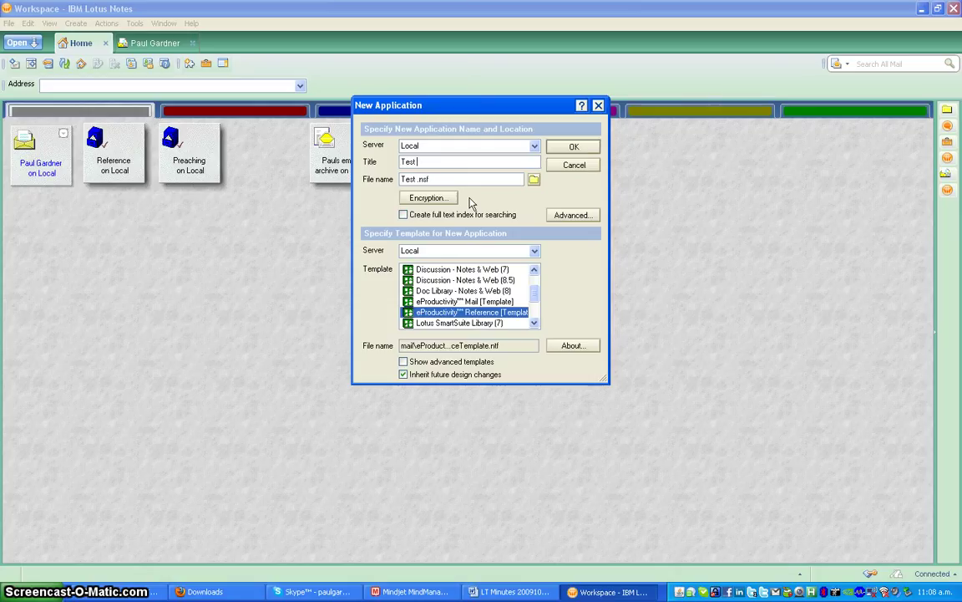
{"action": "type", "text": "Reference"}
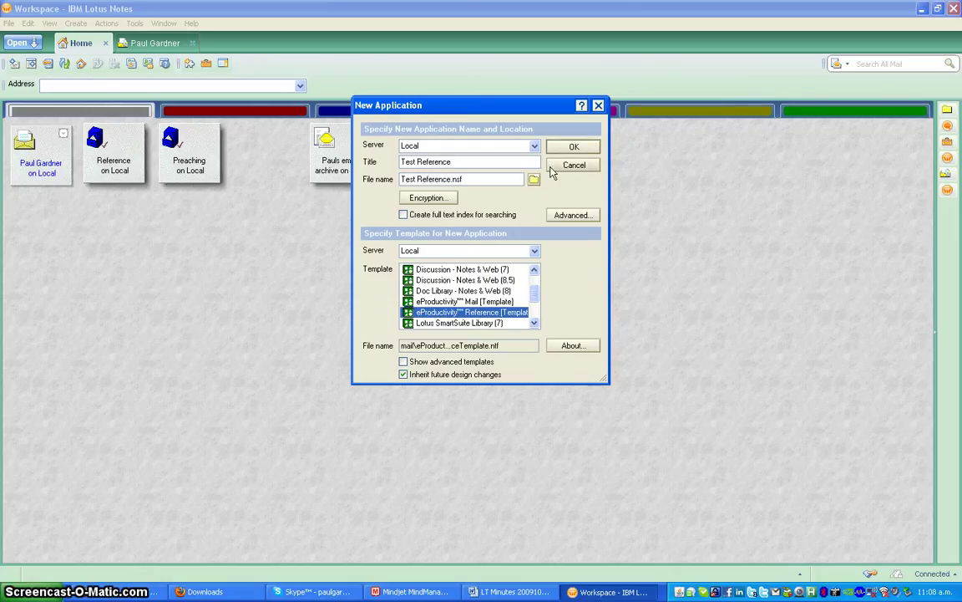
{"action": "left_click", "coordinate": [574, 147]}
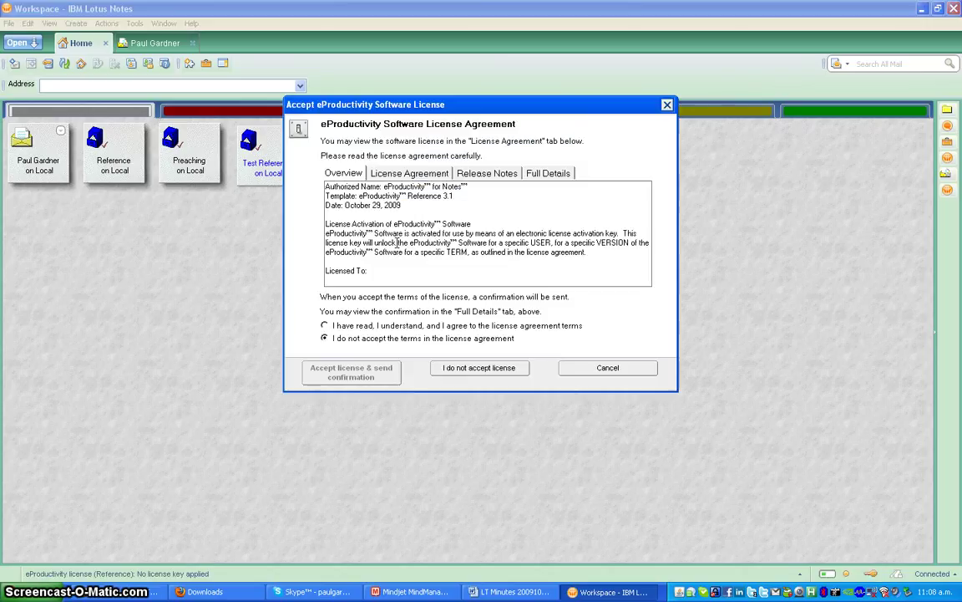
Step: Accept the license with confirmation, dismiss the categories notice, disable the startup welcome window, and begin
{"action": "left_click", "coordinate": [336, 325]}
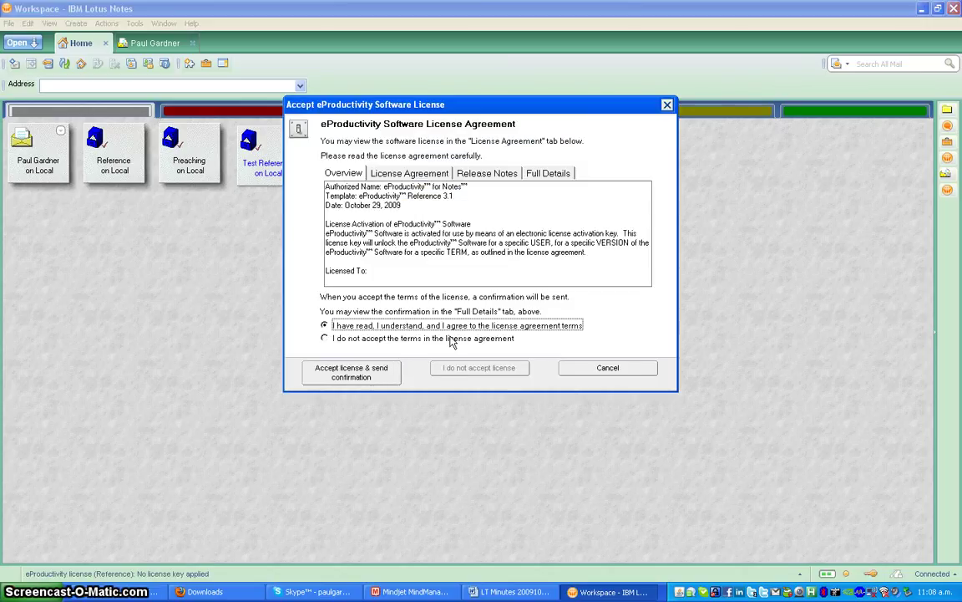
{"action": "left_click", "coordinate": [350, 378]}
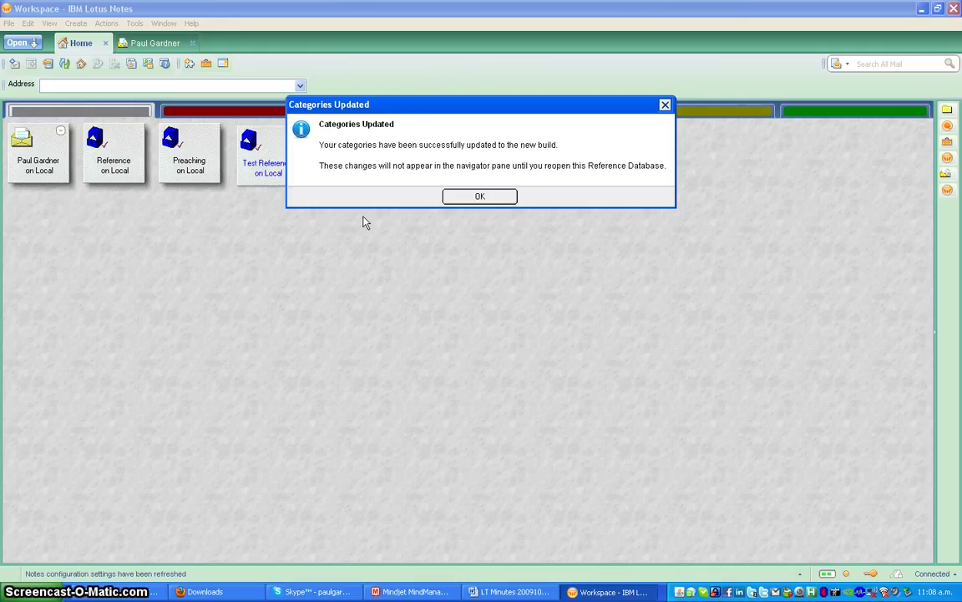
{"action": "left_click", "coordinate": [483, 198]}
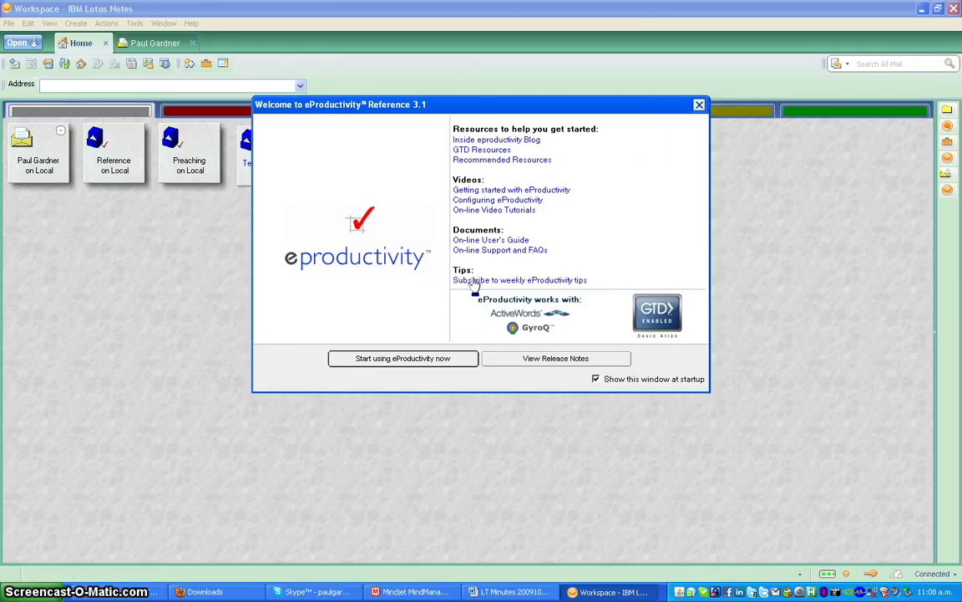
{"action": "left_click", "coordinate": [595, 380]}
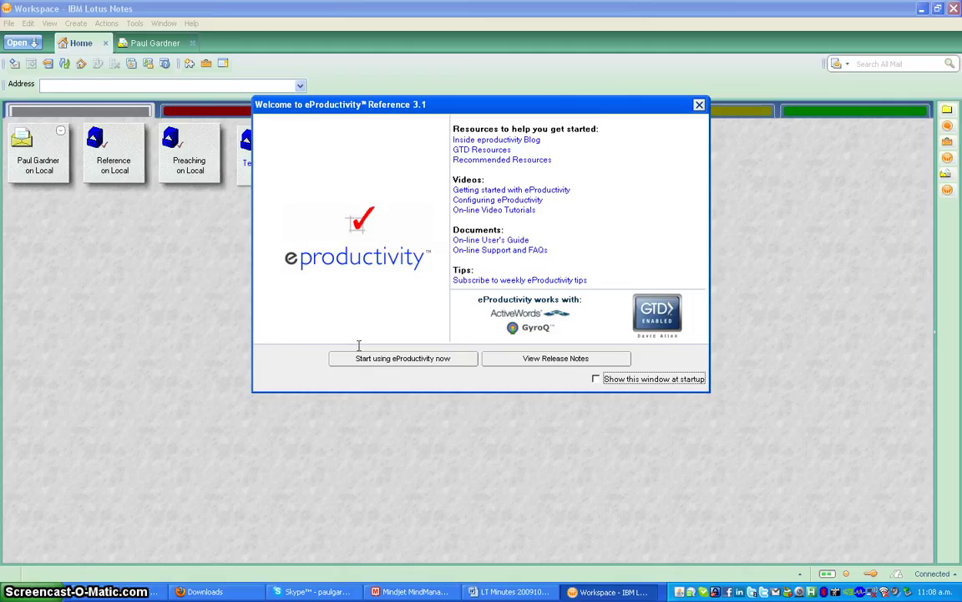
{"action": "left_click", "coordinate": [403, 360]}
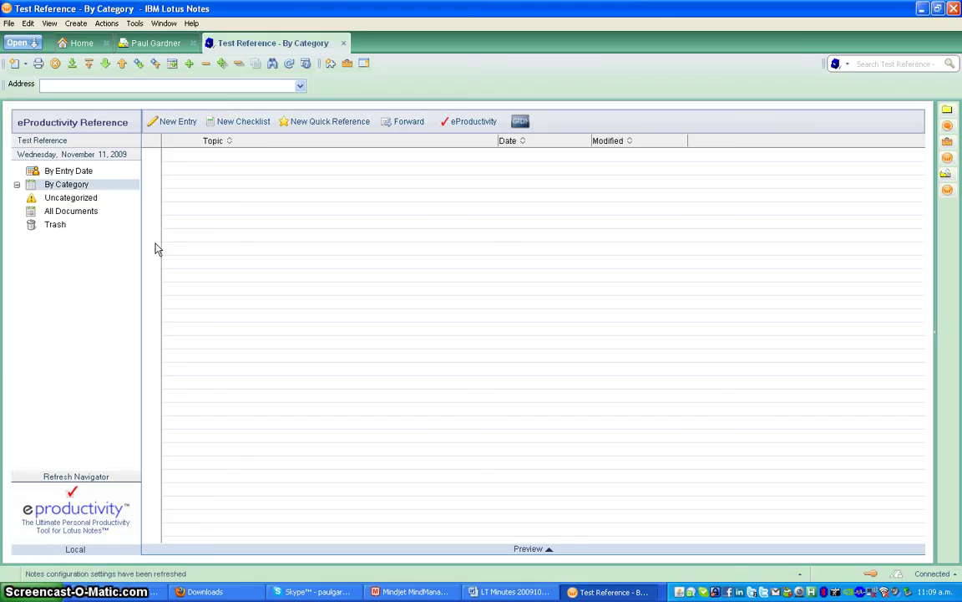
{"action": "left_click", "coordinate": [483, 122]}
{"action": "left_click", "coordinate": [462, 252]}
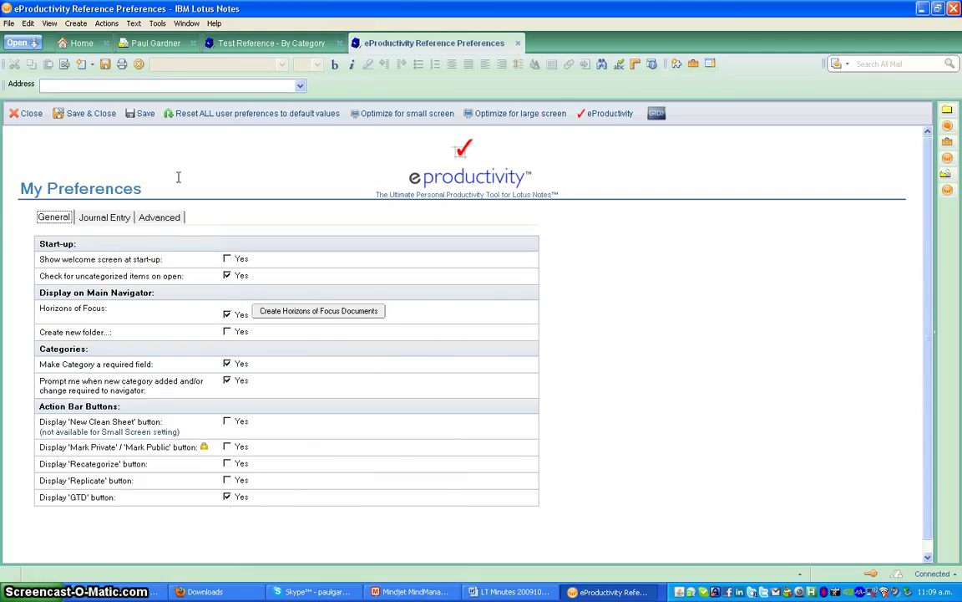
{"action": "left_click", "coordinate": [158, 219]}
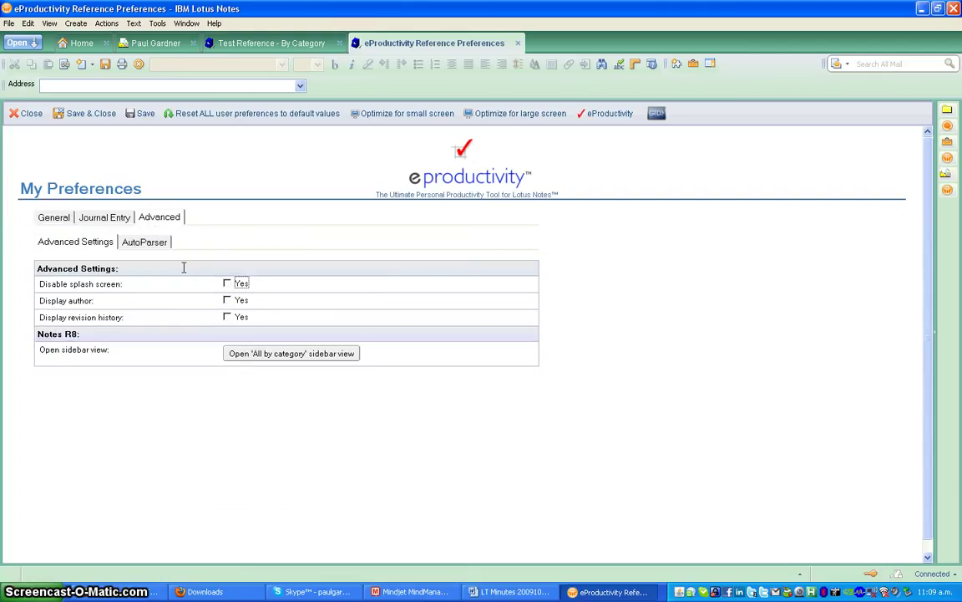
{"action": "left_click", "coordinate": [102, 219]}
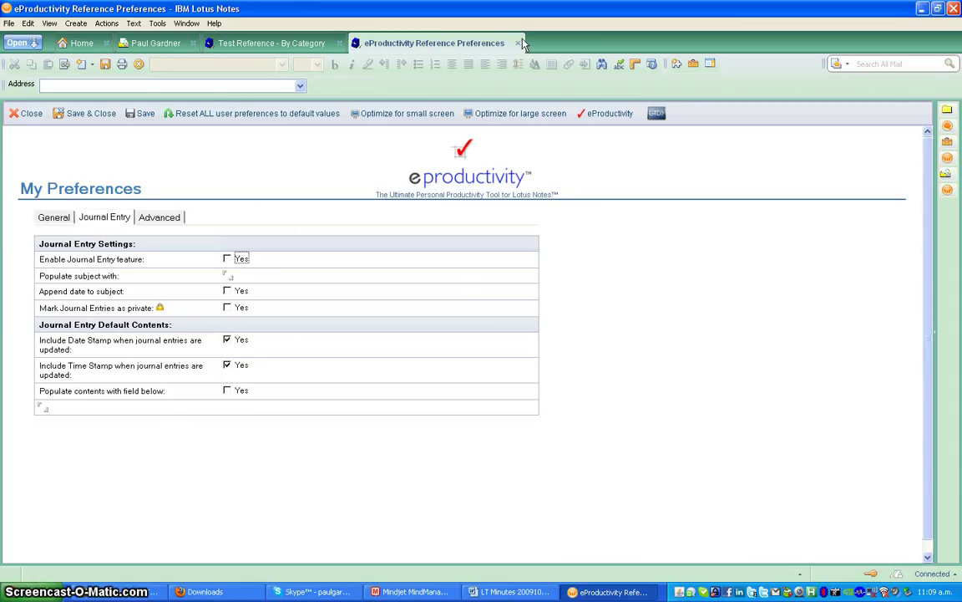
{"action": "left_click", "coordinate": [31, 116]}
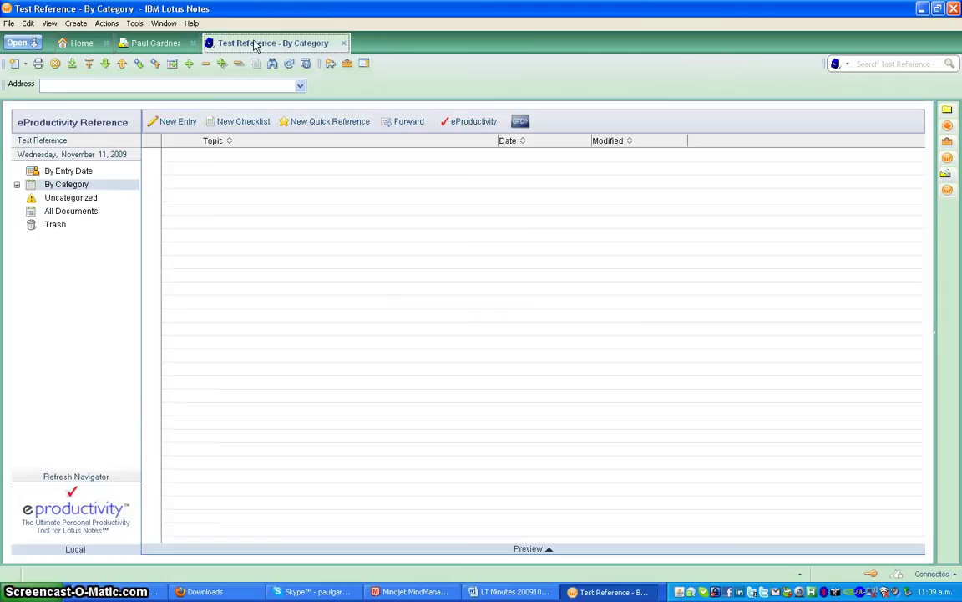
Step: Close Test Reference and go to the Reference DB 3 slot in the mail's eProductivity Preferences
{"action": "left_click", "coordinate": [344, 45]}
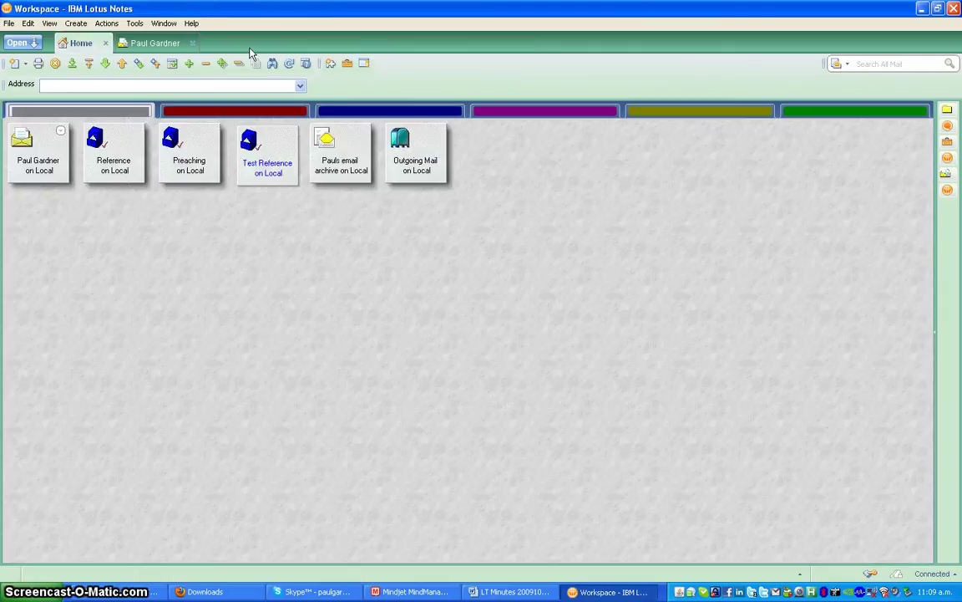
{"action": "left_click", "coordinate": [163, 46]}
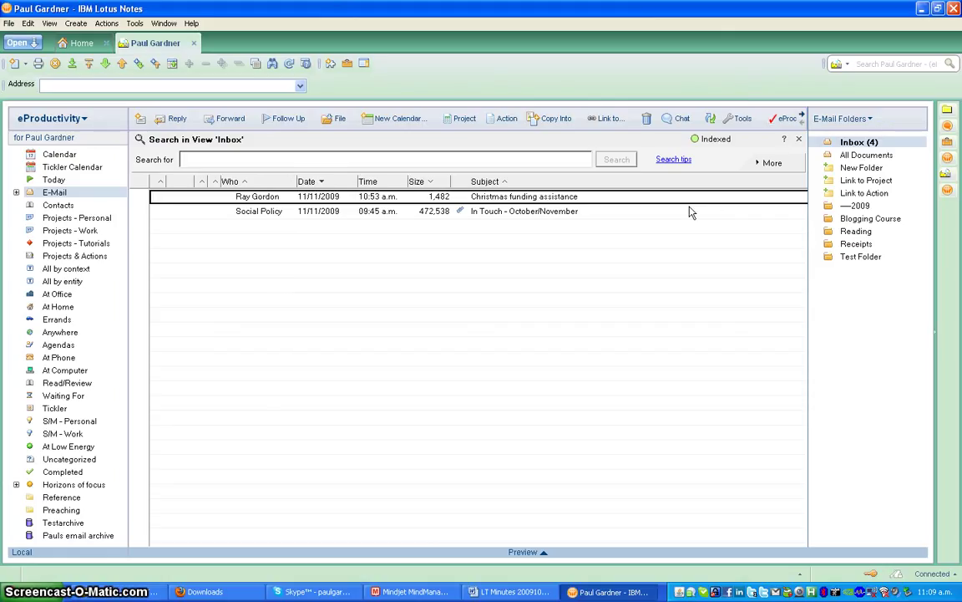
{"action": "left_click", "coordinate": [786, 121]}
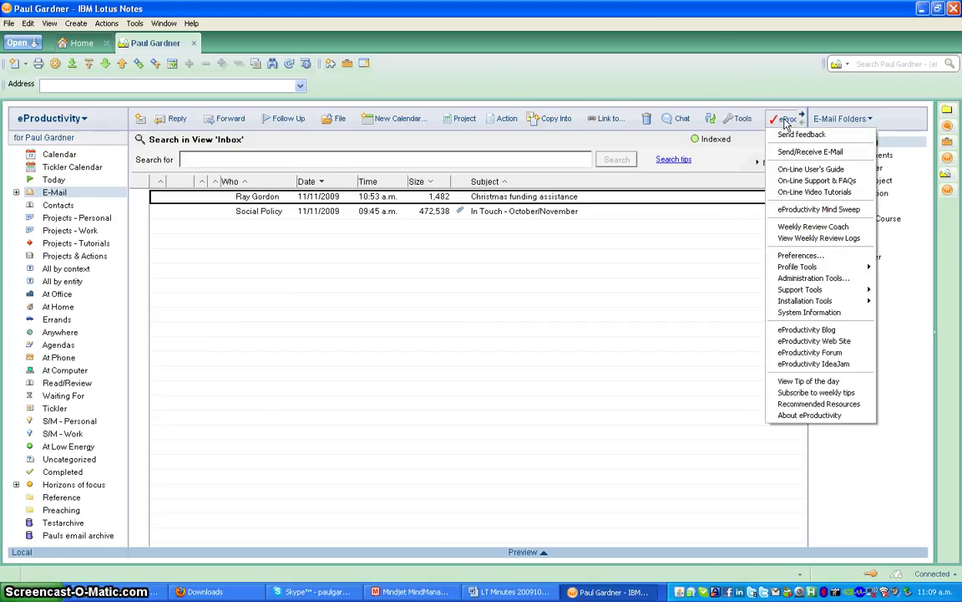
{"action": "left_click", "coordinate": [779, 256]}
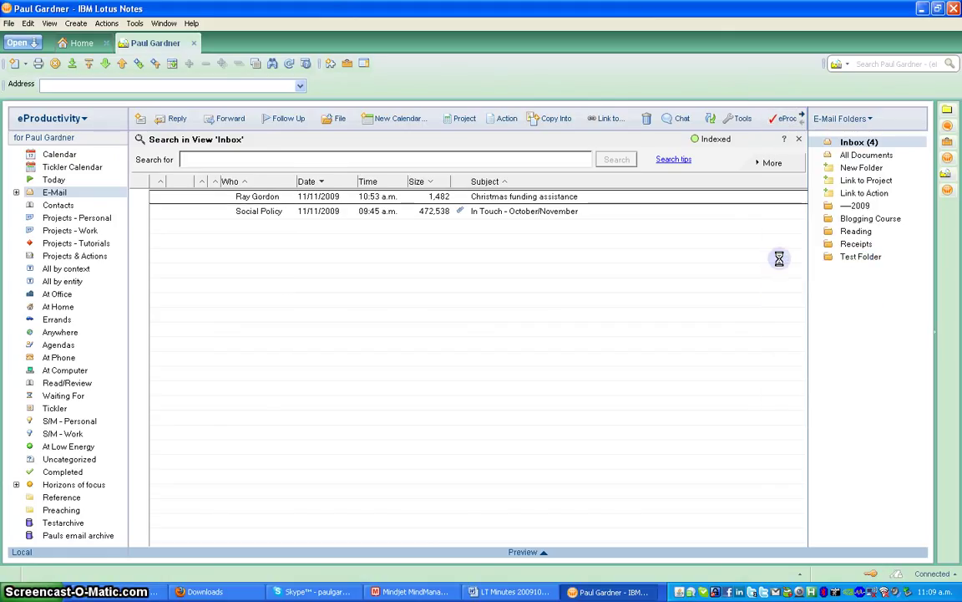
{"action": "left_click", "coordinate": [96, 246]}
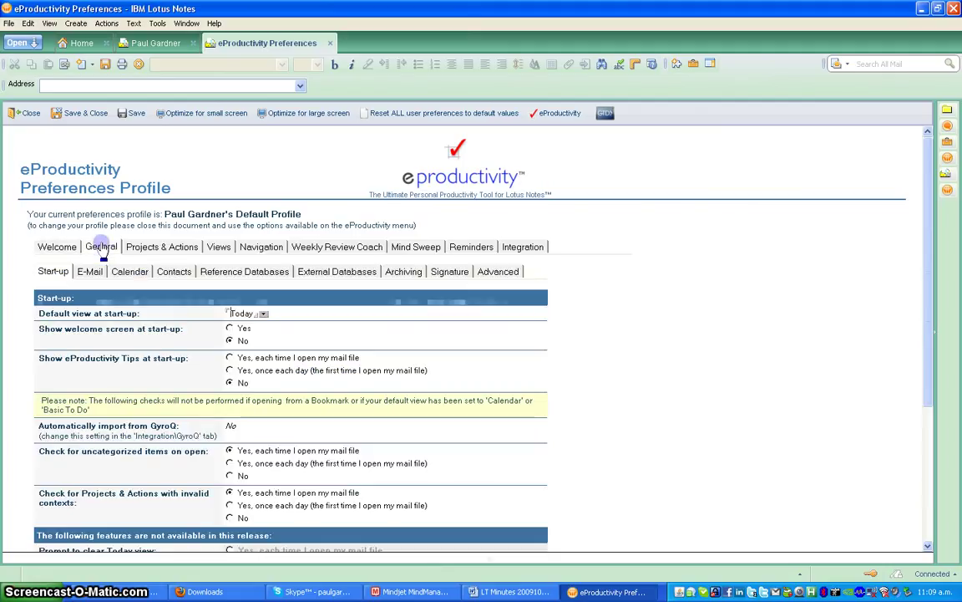
{"action": "left_click", "coordinate": [221, 271]}
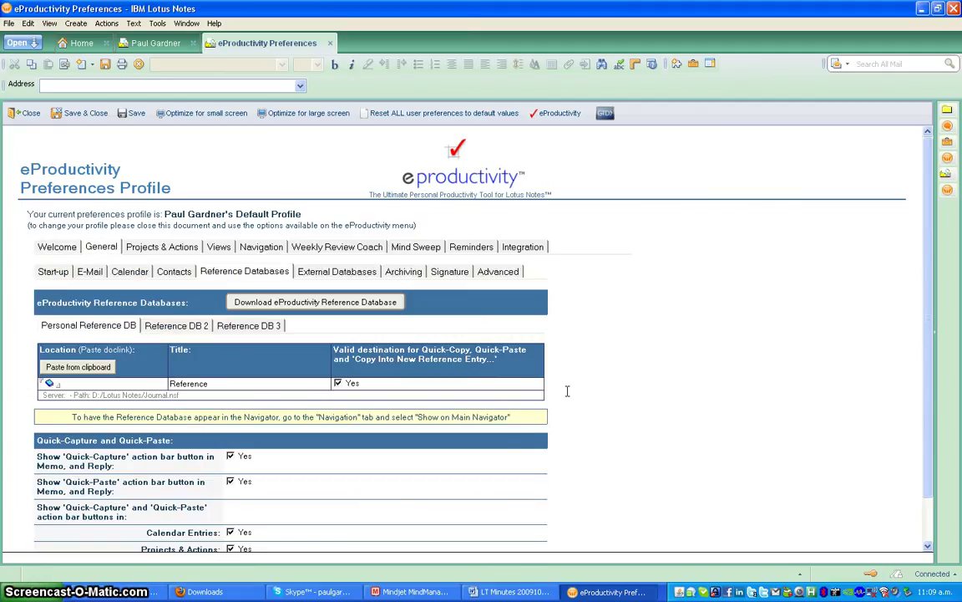
{"action": "left_click", "coordinate": [249, 326]}
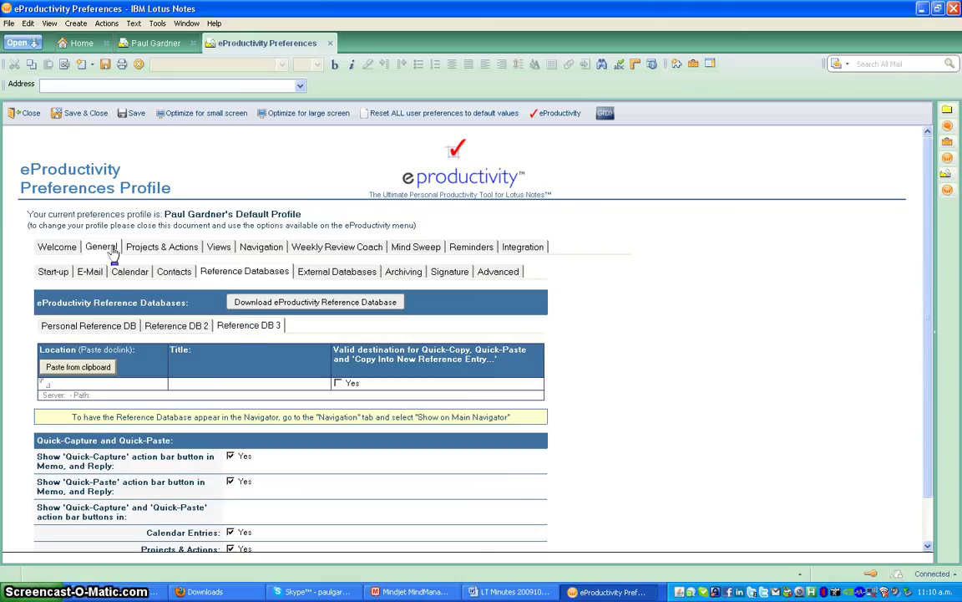
Step: Copy the Test Reference workspace tile as an application link, then return to the preferences
{"action": "left_click", "coordinate": [81, 43]}
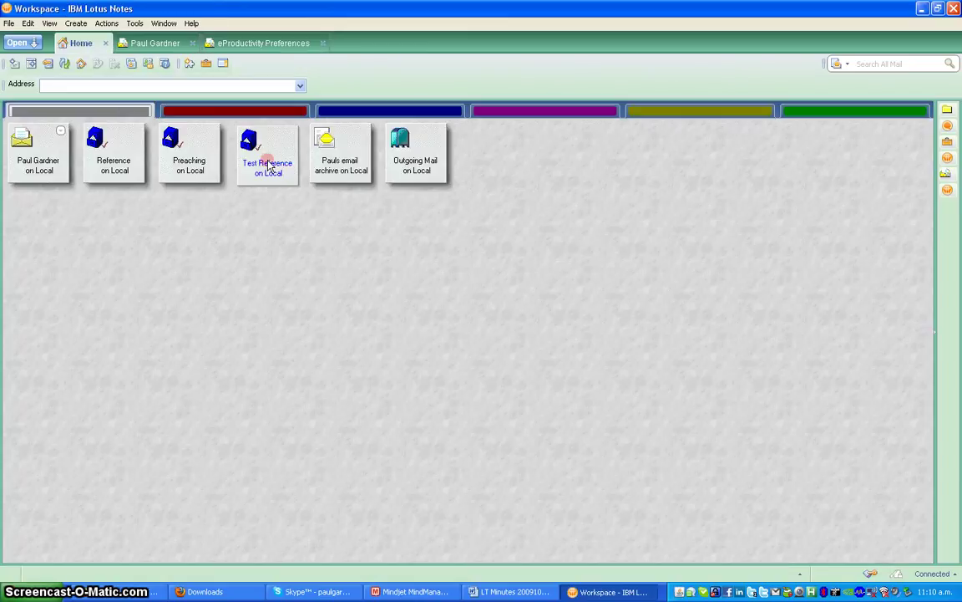
{"action": "right_click", "coordinate": [269, 167]}
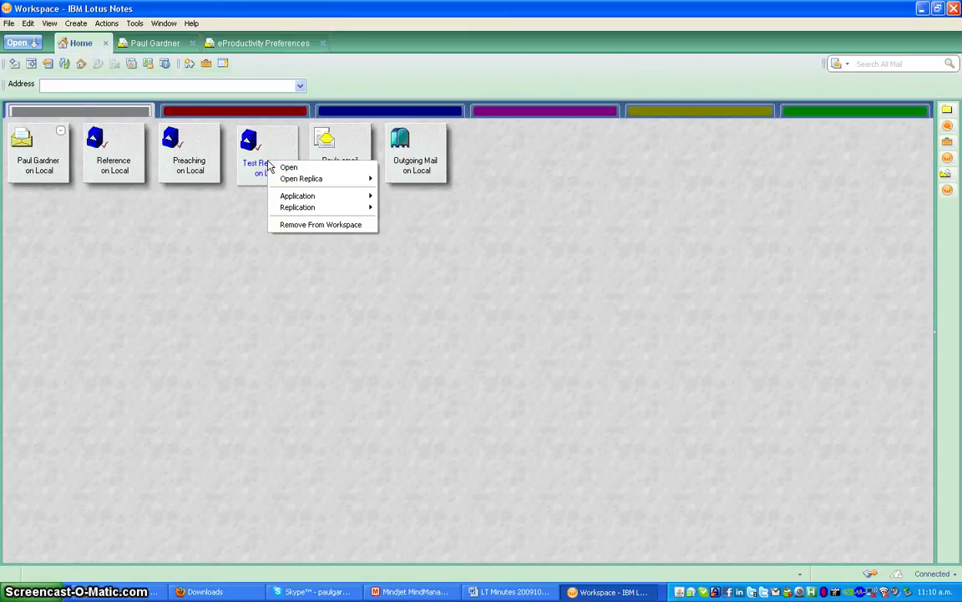
{"action": "mouse_move", "coordinate": [294, 201]}
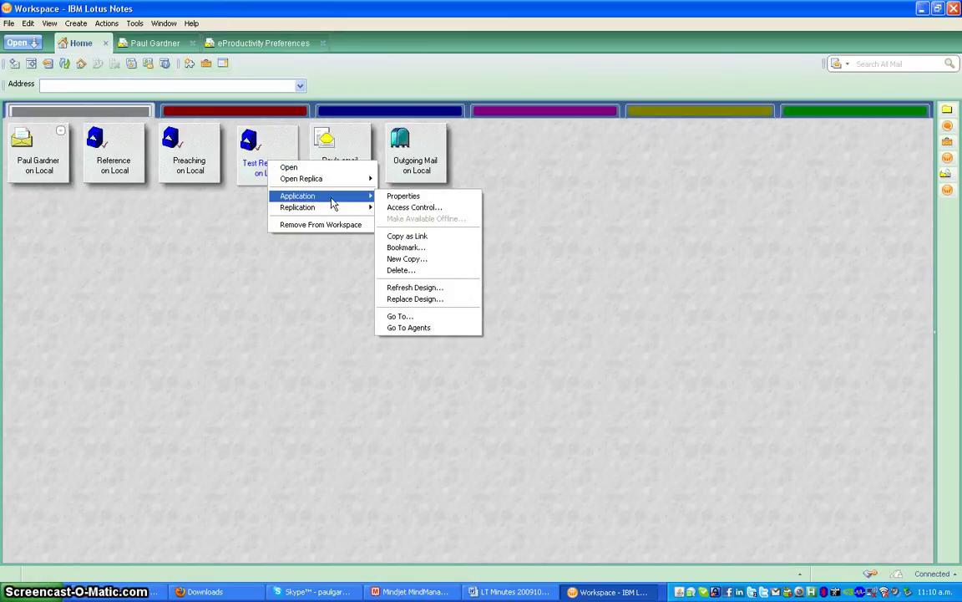
{"action": "left_click", "coordinate": [416, 237]}
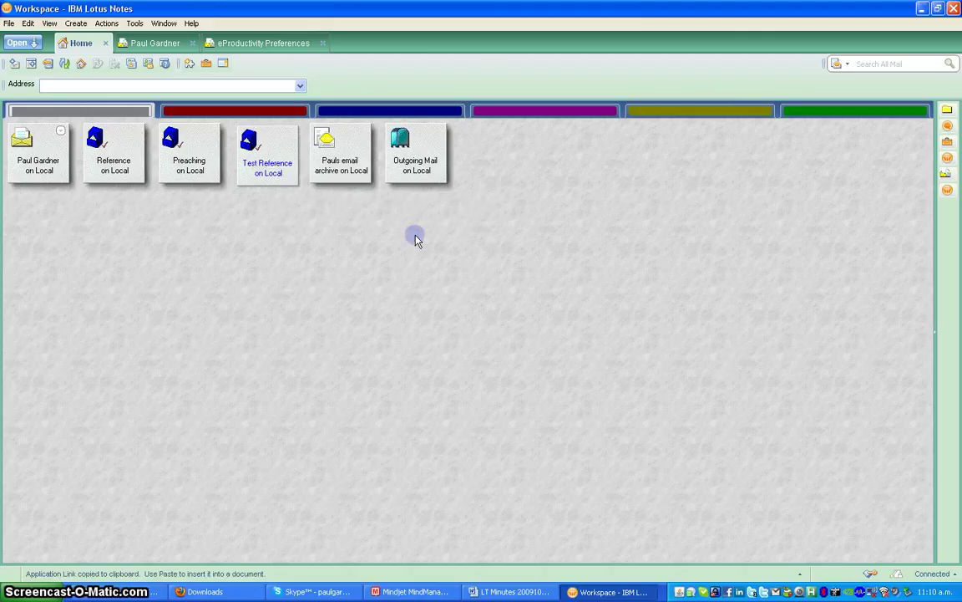
{"action": "left_click", "coordinate": [259, 49]}
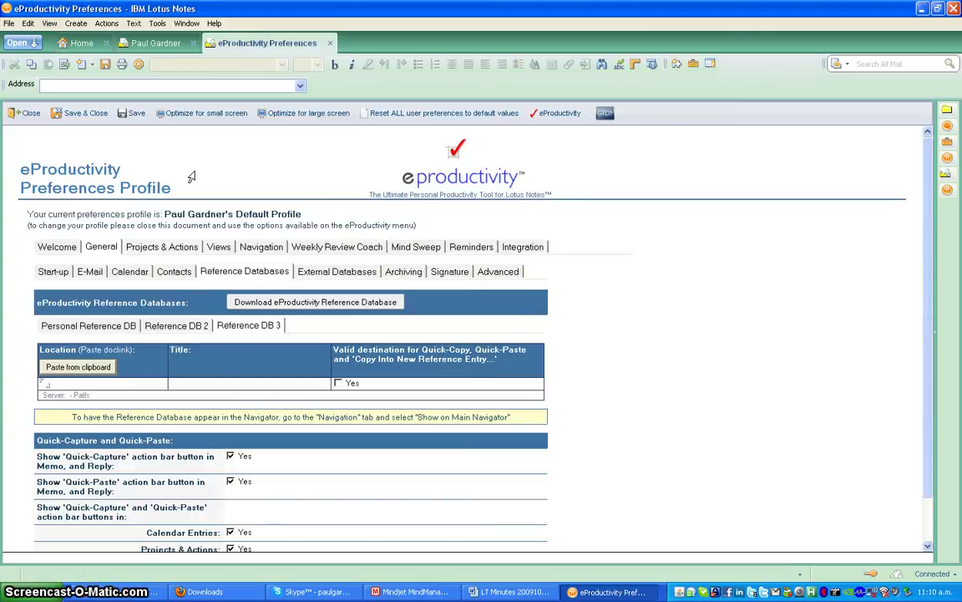
Step: Paste the Test Reference link into Reference DB 3 and mark it Yes as a valid capture destination
{"action": "left_click", "coordinate": [53, 370]}
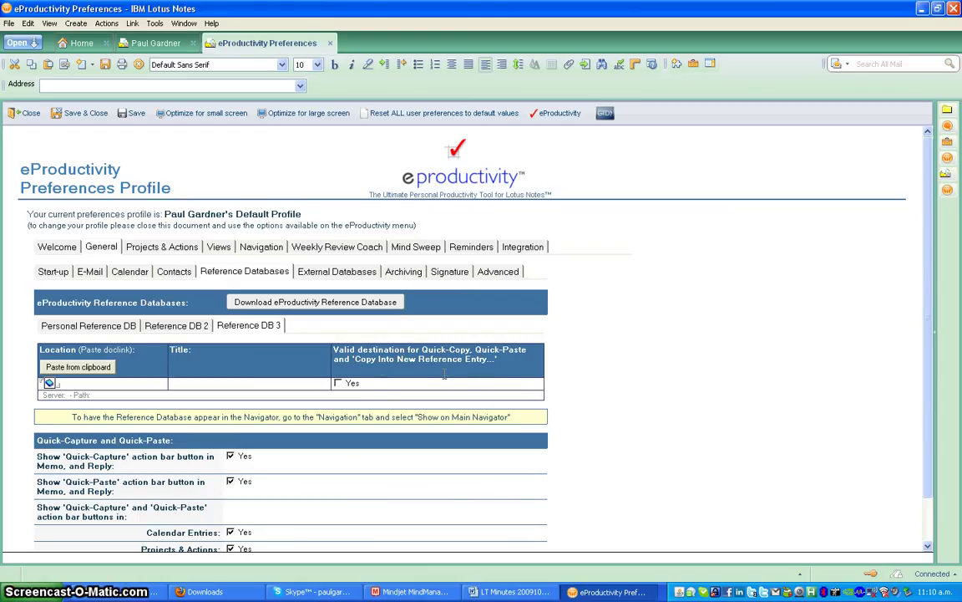
{"action": "left_click", "coordinate": [338, 382]}
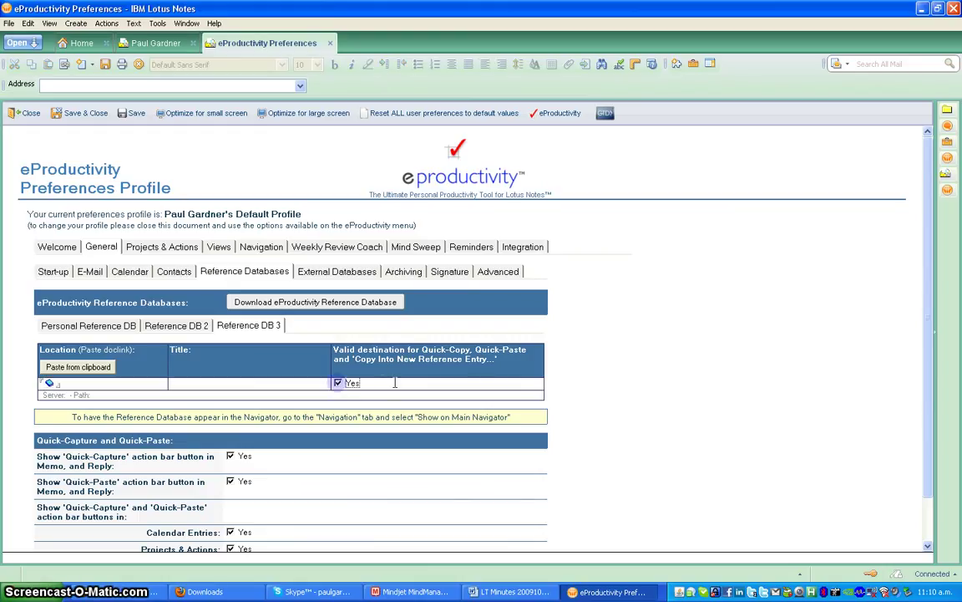
{"action": "scroll", "coordinate": [597, 362], "scroll_direction": "down", "scroll_amount": 3}
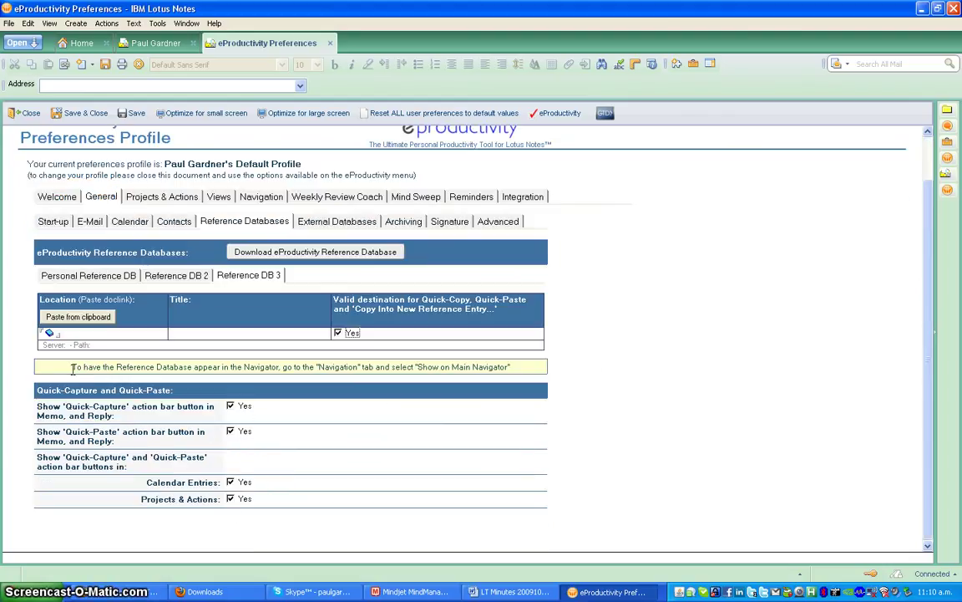
{"action": "key", "text": "Tab"}
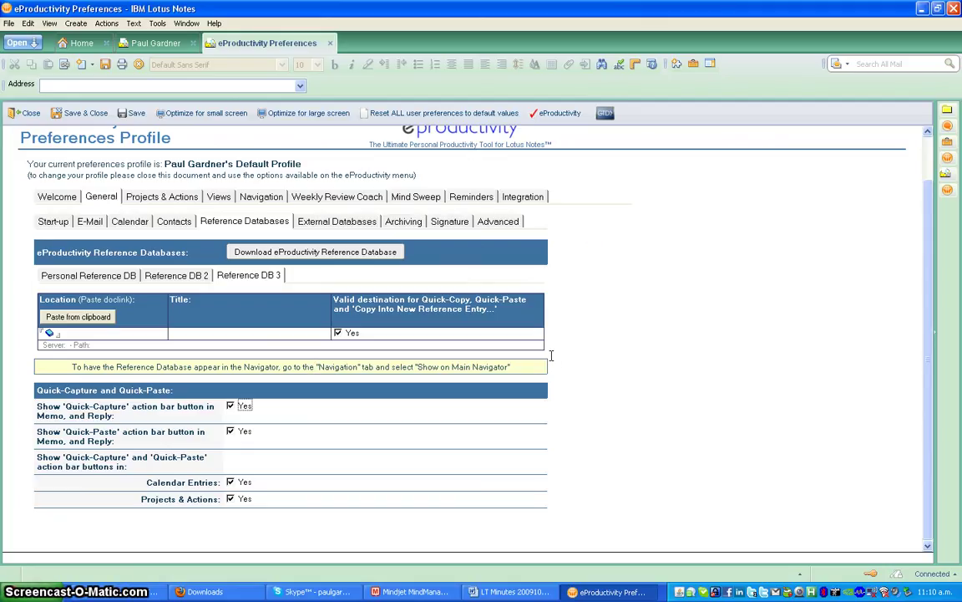
Step: Enable Reference DB 3 on the Main Navigator and save and close the preferences
{"action": "left_click", "coordinate": [264, 201]}
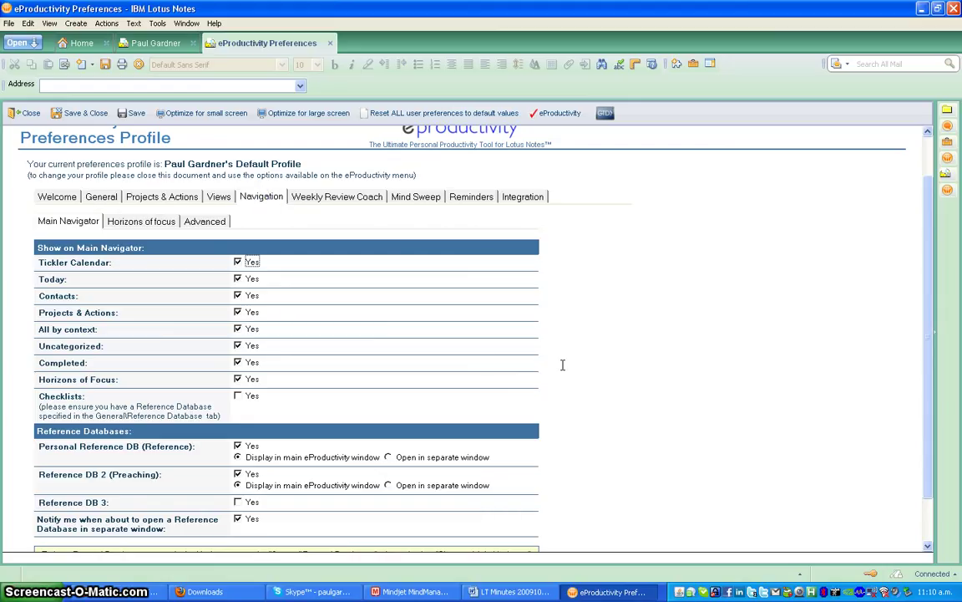
{"action": "scroll", "coordinate": [563, 364], "scroll_direction": "down", "scroll_amount": 1}
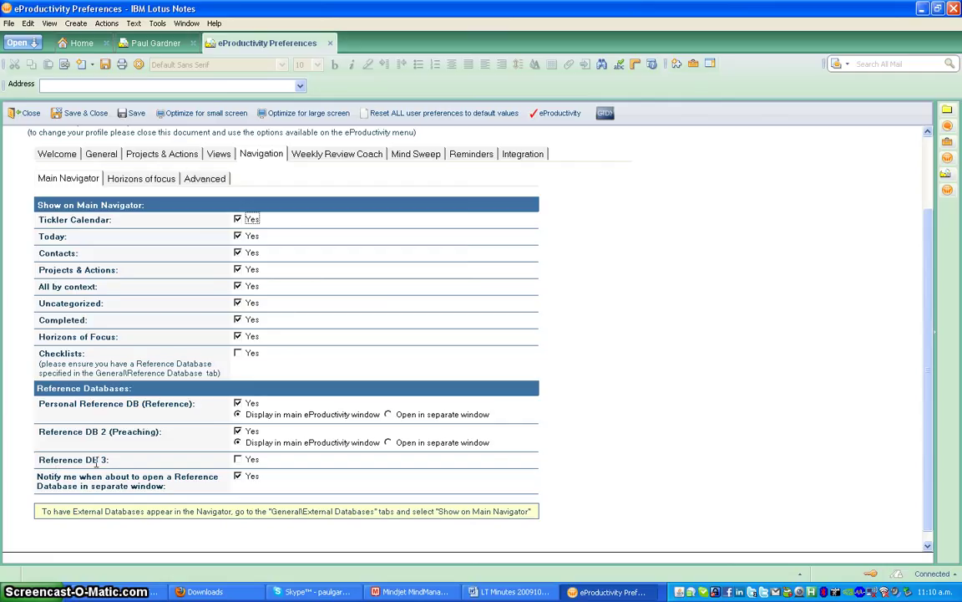
{"action": "left_click", "coordinate": [238, 459]}
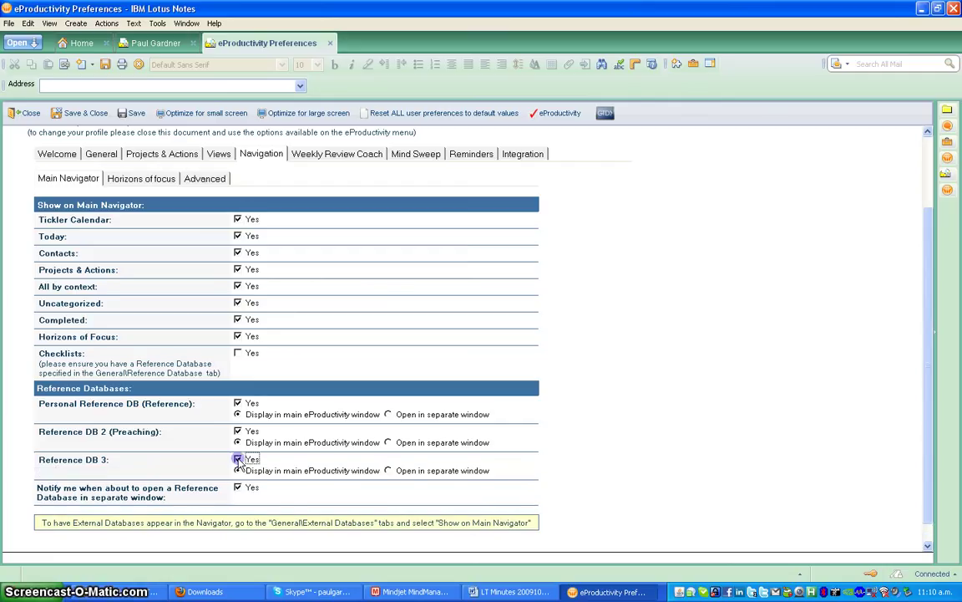
{"action": "left_click", "coordinate": [80, 113]}
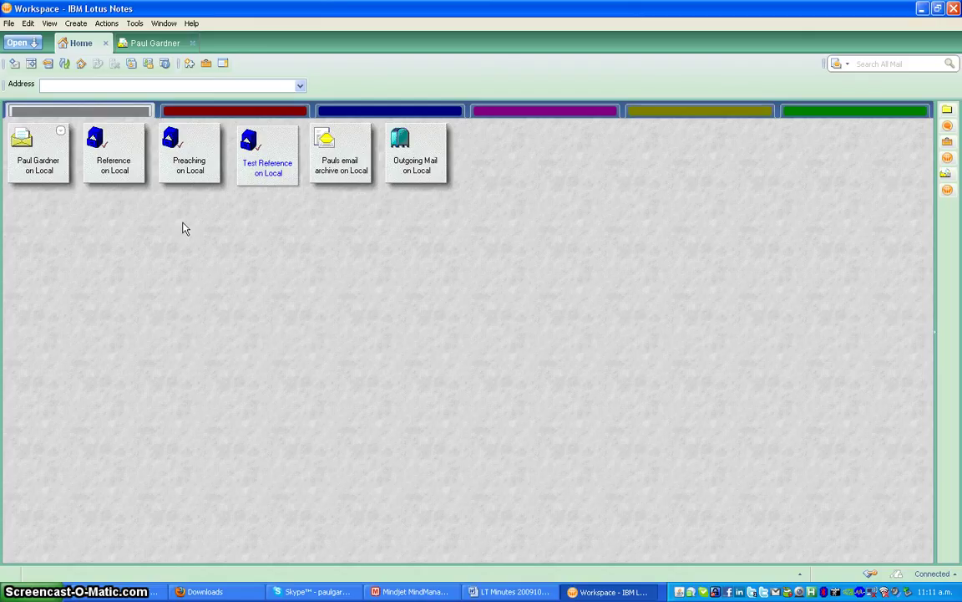
Step: Reopen the mail database and open the Social Policy 'In Touch - October/November' message
{"action": "left_click", "coordinate": [155, 43]}
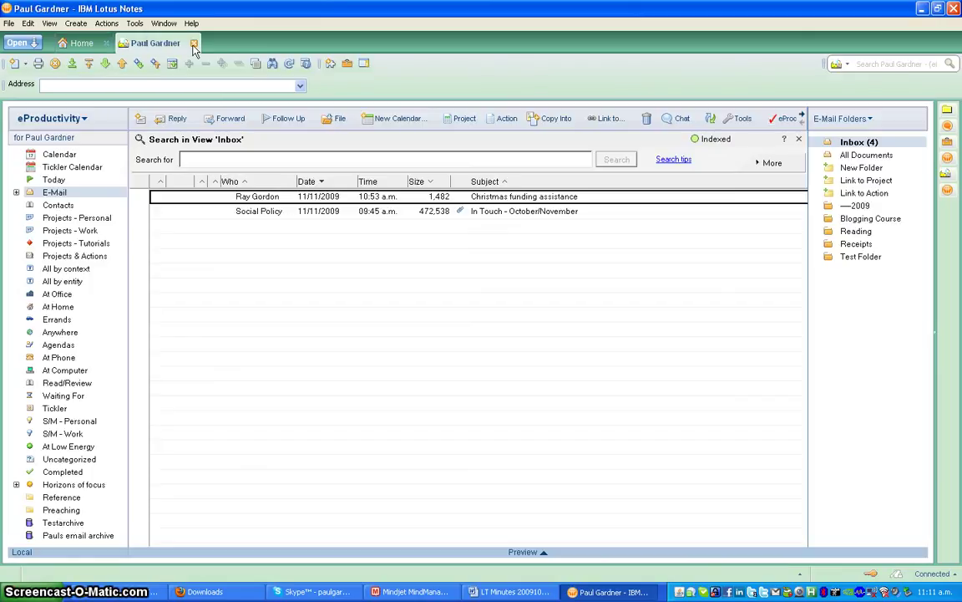
{"action": "left_click", "coordinate": [193, 42]}
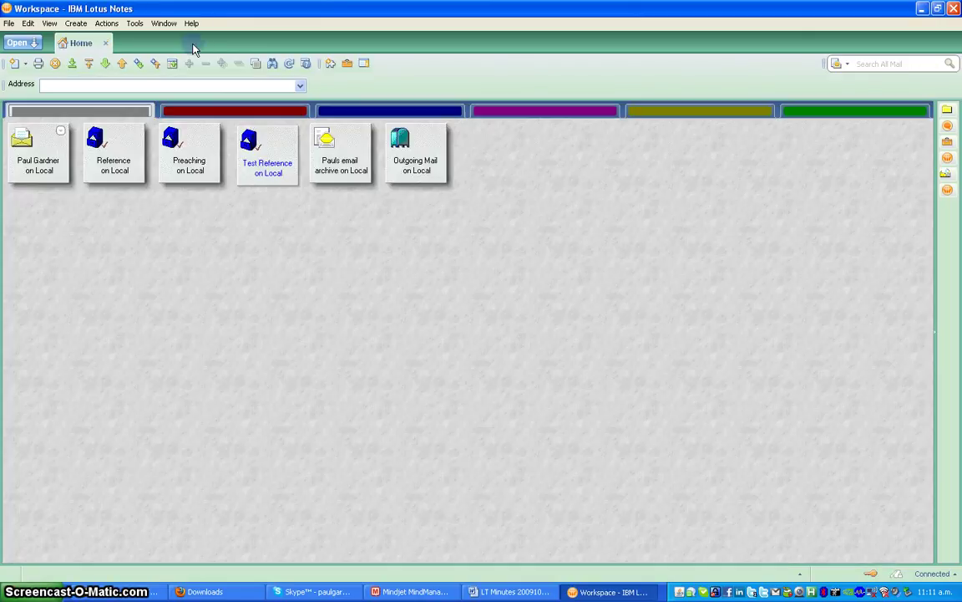
{"action": "double_click", "coordinate": [41, 155]}
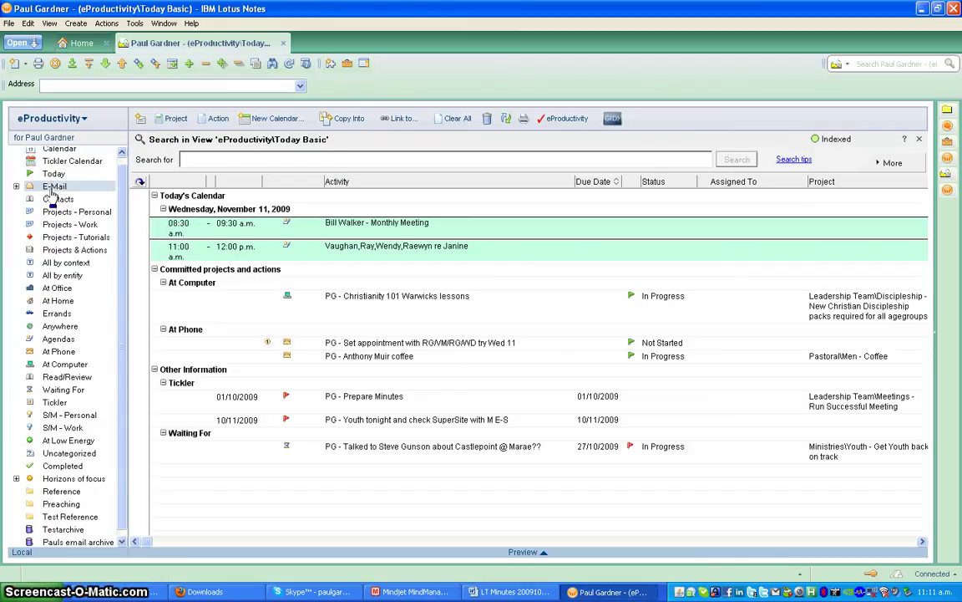
{"action": "left_click", "coordinate": [52, 187]}
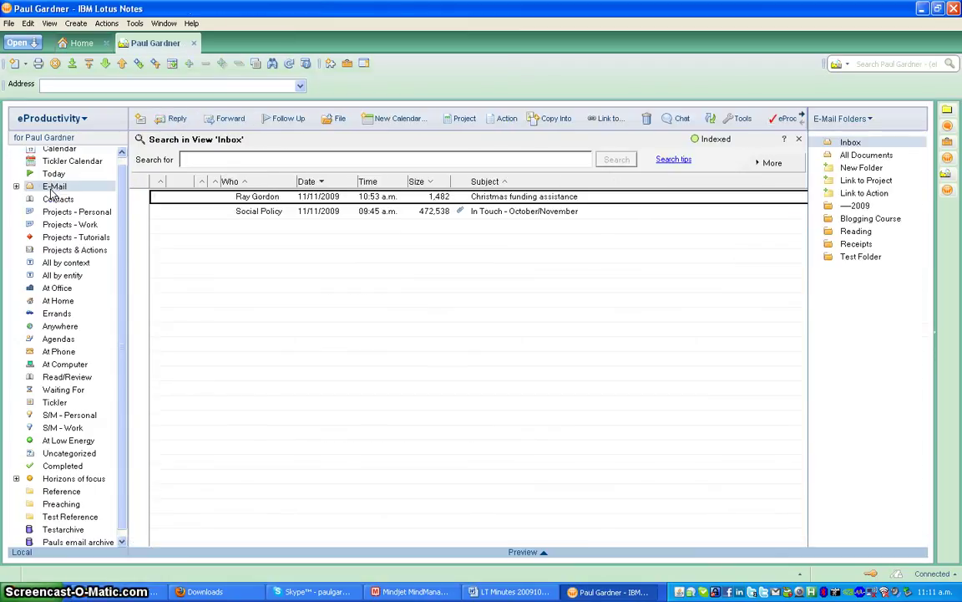
{"action": "left_click", "coordinate": [362, 212]}
{"action": "double_click", "coordinate": [361, 213]}
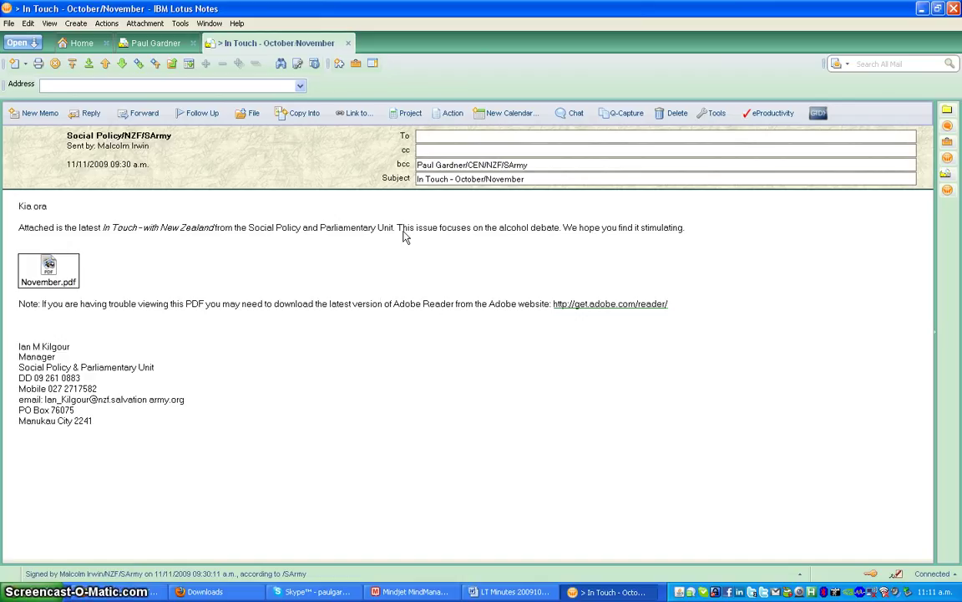
Step: Quick-Capture the alcohol-debate sentence from the message into a new Test Reference entry
{"action": "left_click_drag", "start_coordinate": [399, 232], "coordinate": [687, 234]}
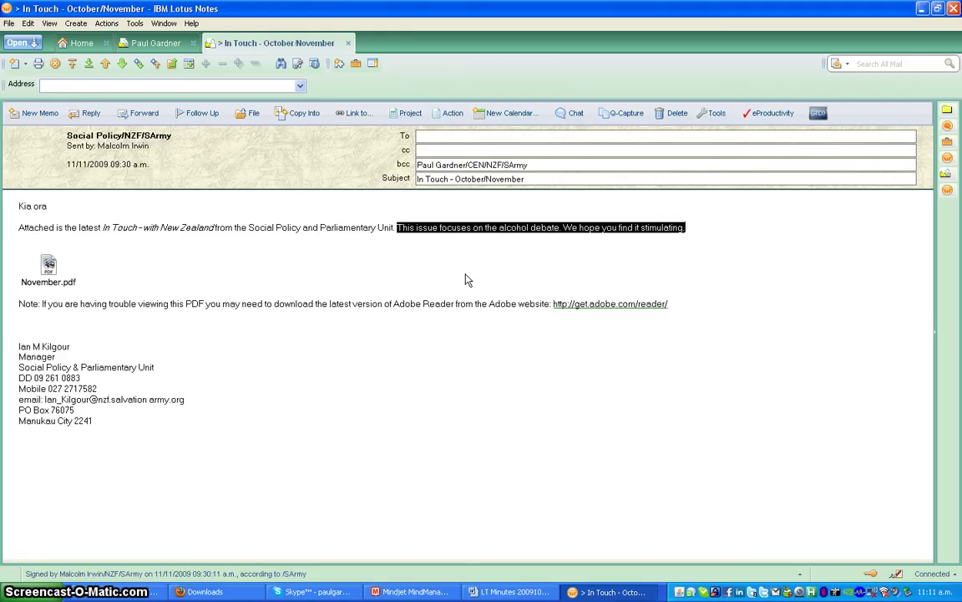
{"action": "left_click", "coordinate": [618, 119]}
{"action": "left_click", "coordinate": [368, 161]}
{"action": "left_click", "coordinate": [593, 132]}
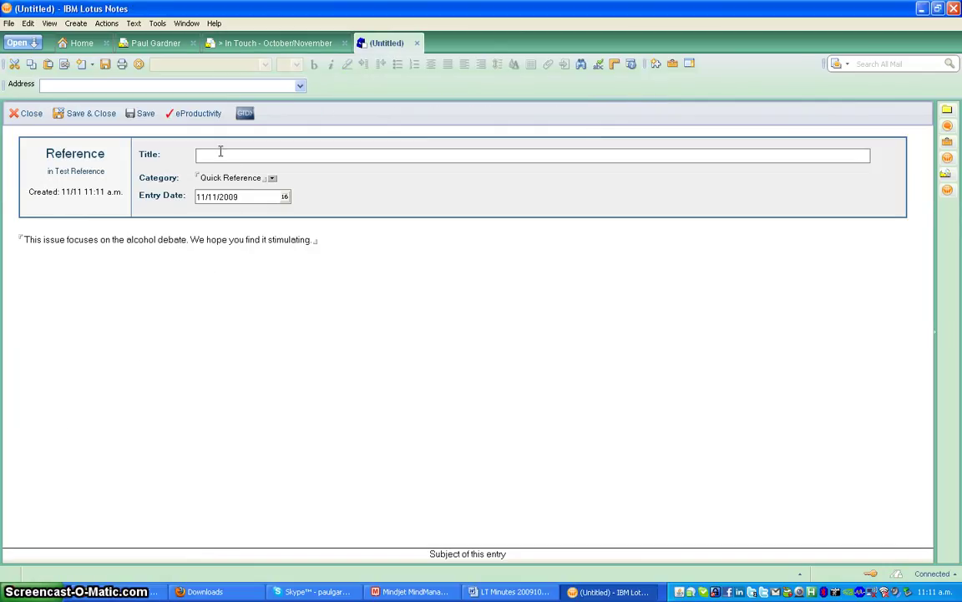
Step: Title the entry 'Alcohol' and add new categories Alcohol and Social Justice
{"action": "type", "text": "Alcohol"}
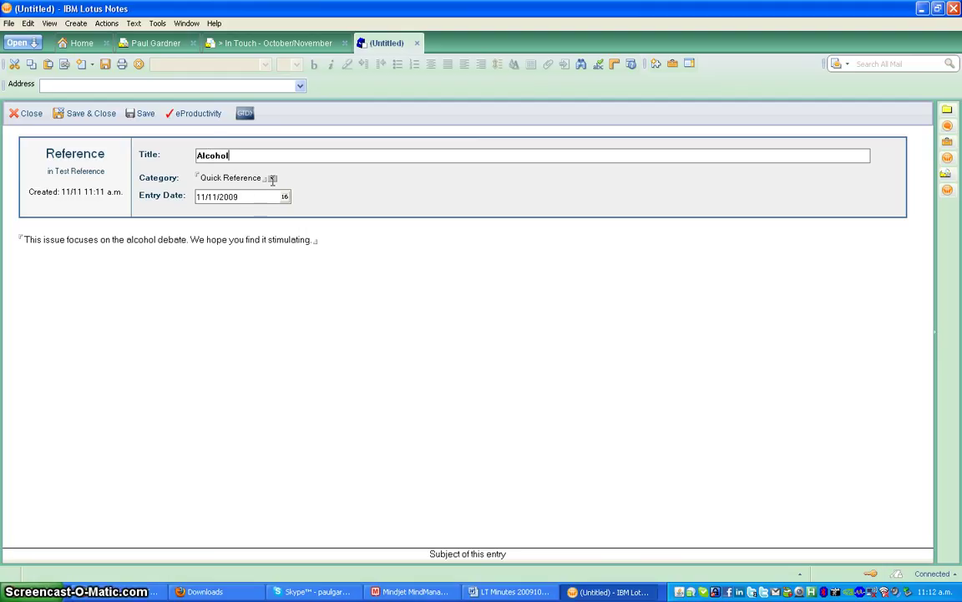
{"action": "left_click", "coordinate": [273, 178]}
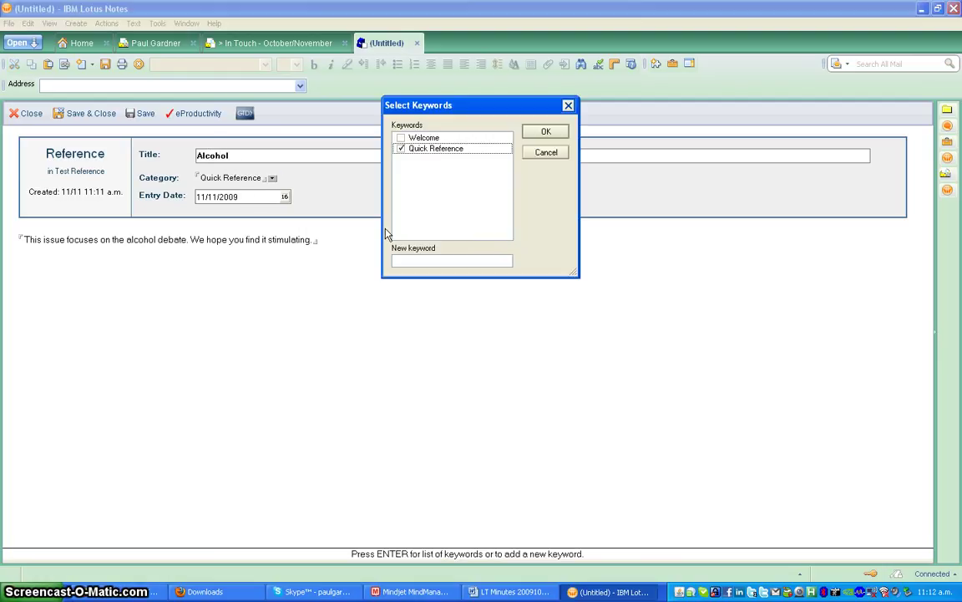
{"action": "left_click", "coordinate": [431, 261]}
{"action": "type", "text": "Alcohol,So"}
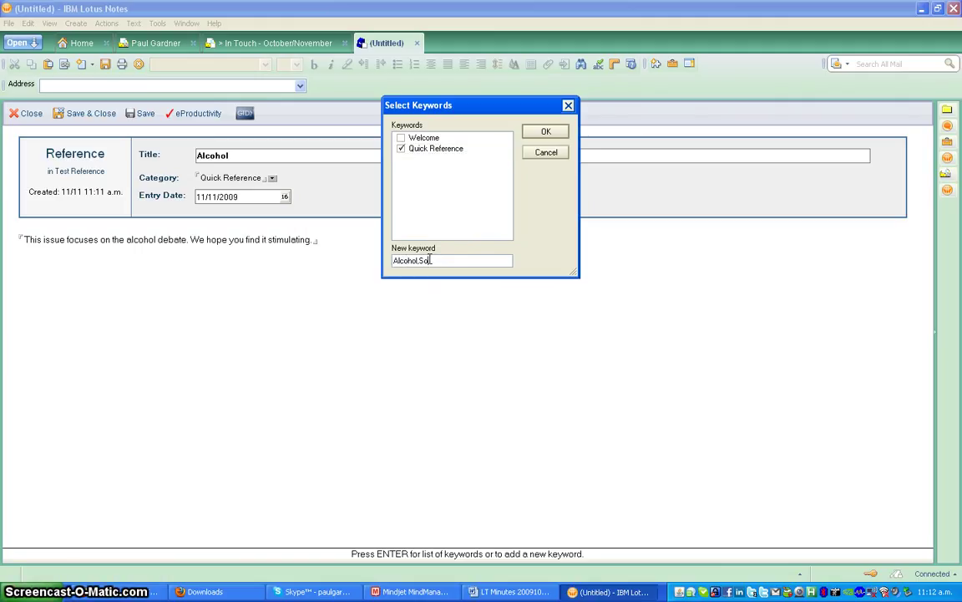
{"action": "type", "text": "cial Justice"}
{"action": "left_click", "coordinate": [535, 134]}
Step: Save and close the entry, suppressing future category-change prompts
{"action": "left_click", "coordinate": [75, 114]}
{"action": "left_click", "coordinate": [324, 208]}
{"action": "left_click", "coordinate": [491, 231]}
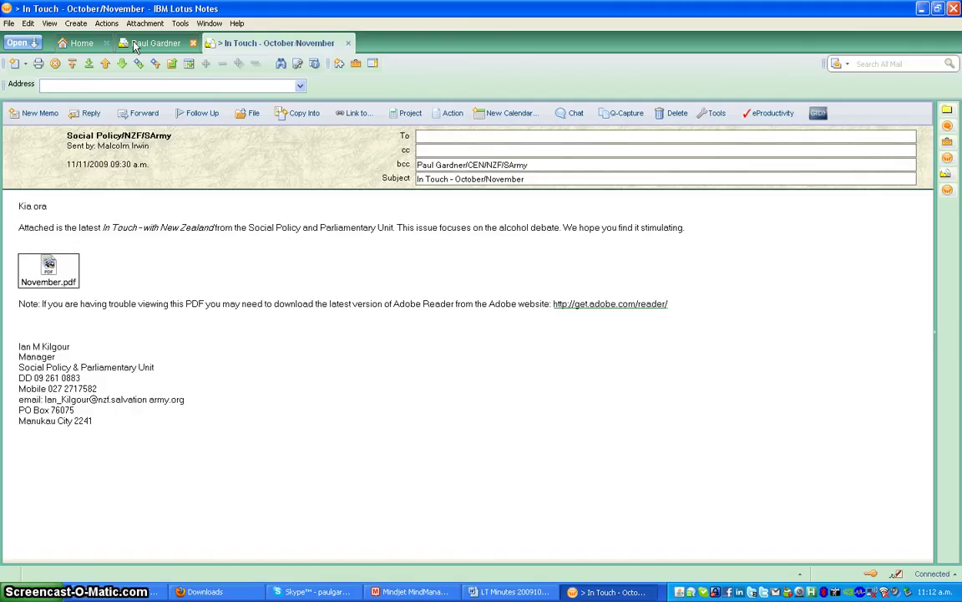
Step: From mail, open Test Reference and view its Alcohol, then Welcome category entries
{"action": "left_click", "coordinate": [152, 44]}
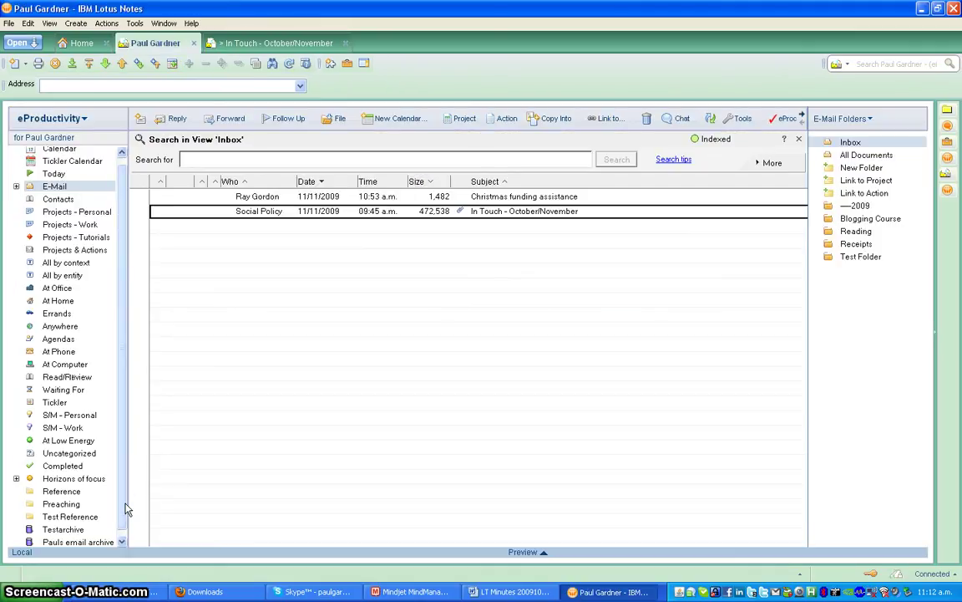
{"action": "left_click", "coordinate": [71, 517]}
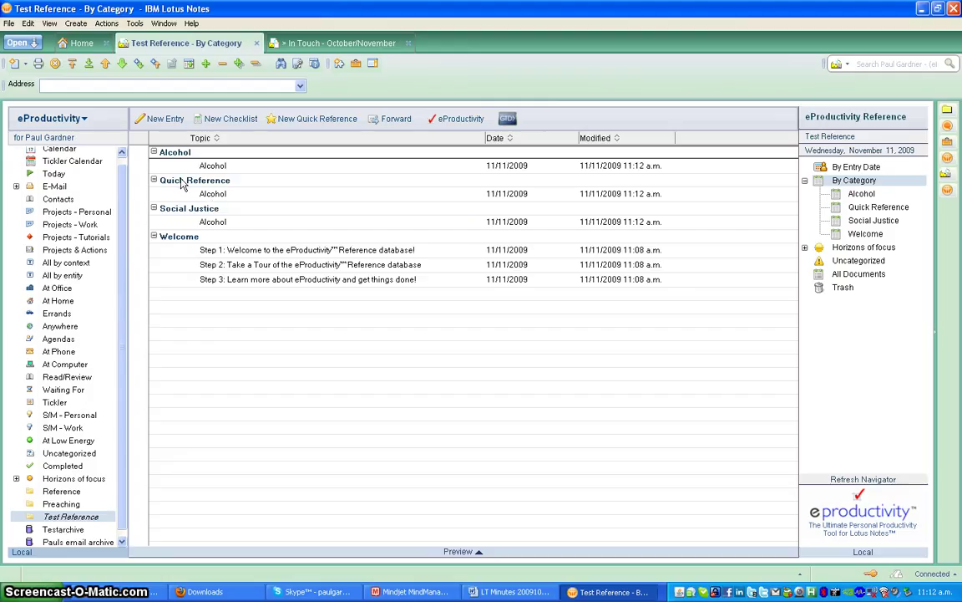
{"action": "left_click", "coordinate": [854, 194]}
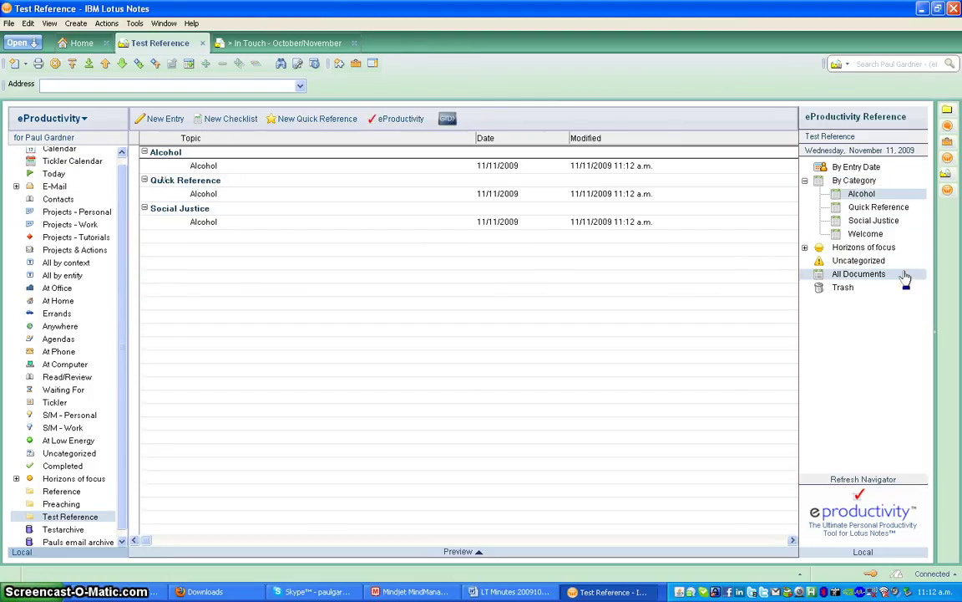
{"action": "left_click", "coordinate": [867, 235]}
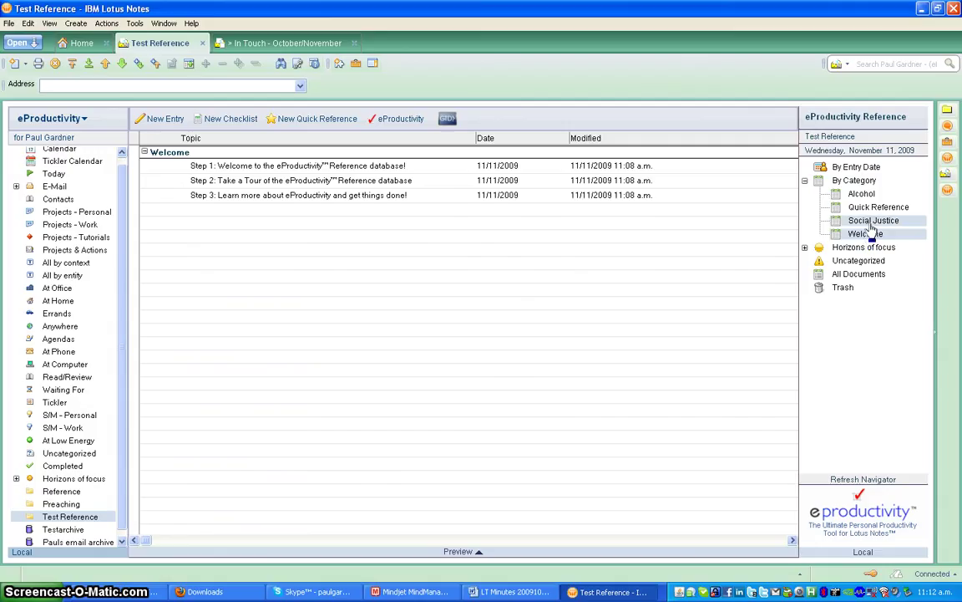